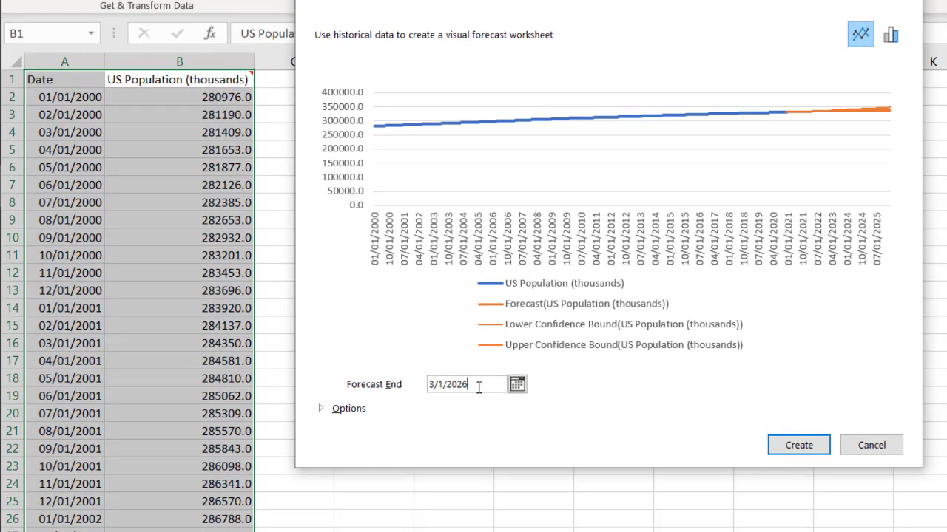
Set the US population forecast's end date to 3/1/2030.
{"action": "key", "text": "BackSpace"}
{"action": "key", "text": "BackSpace"}
{"action": "type", "text": "30"}
{"action": "key", "text": "Tab"}
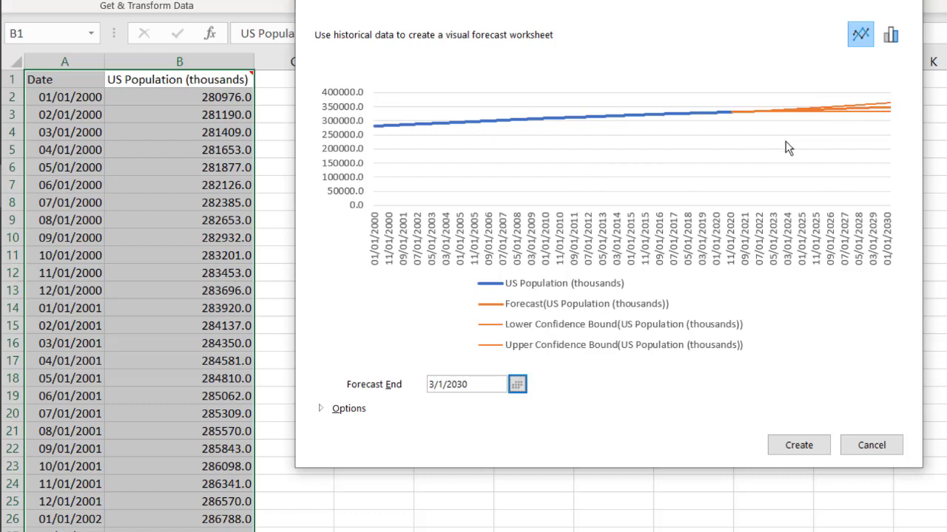
Keep Interpolation for missing points and Average for duplicates in the forecast options, and create the population forecast worksheet.
{"action": "left_click", "coordinate": [320, 409]}
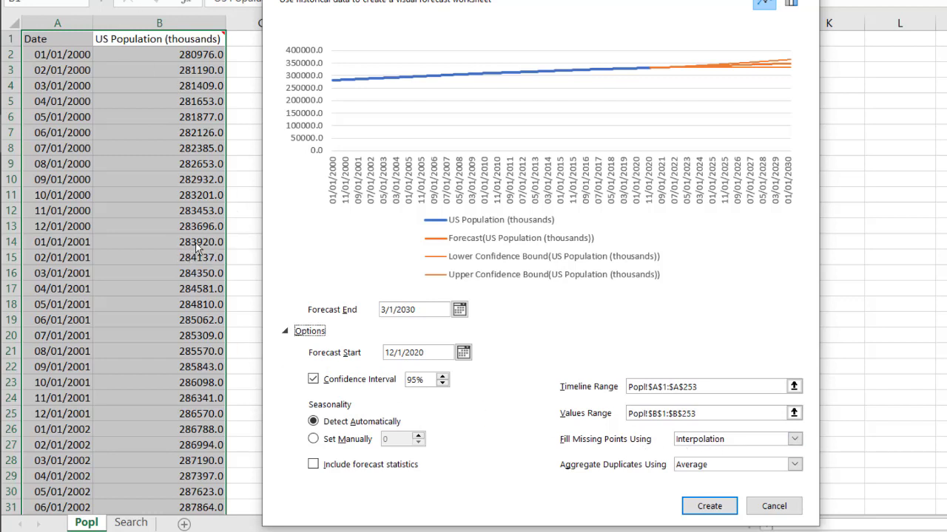
{"action": "left_click", "coordinate": [793, 440]}
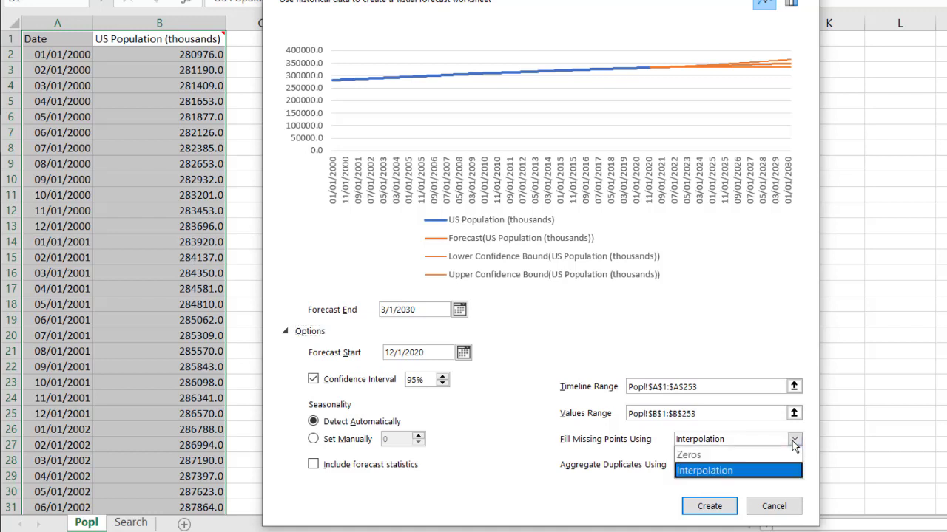
{"action": "left_click", "coordinate": [756, 471]}
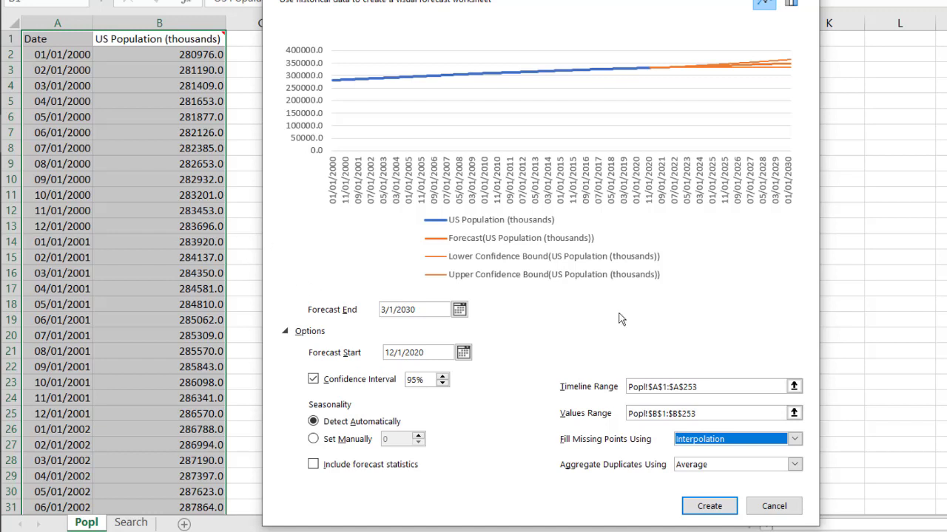
{"action": "left_click", "coordinate": [687, 468]}
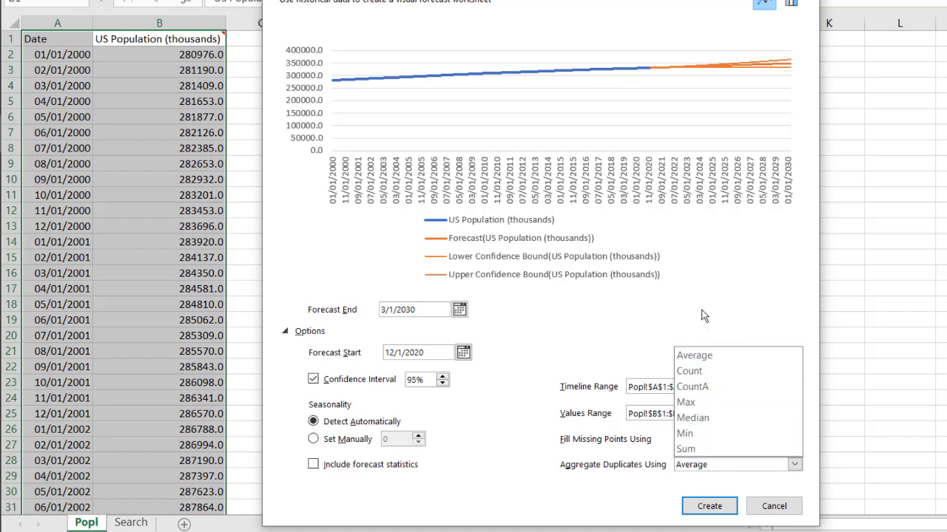
{"action": "left_click", "coordinate": [694, 263]}
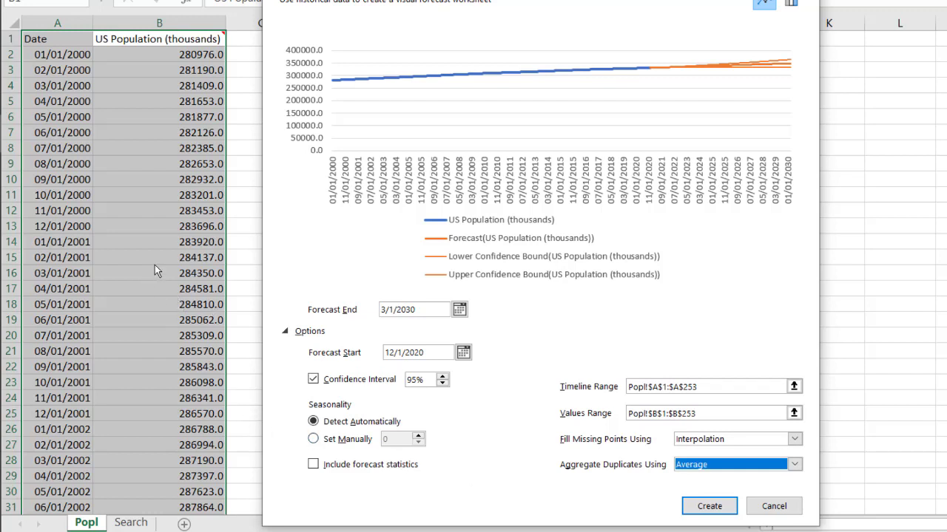
{"action": "left_click", "coordinate": [708, 507]}
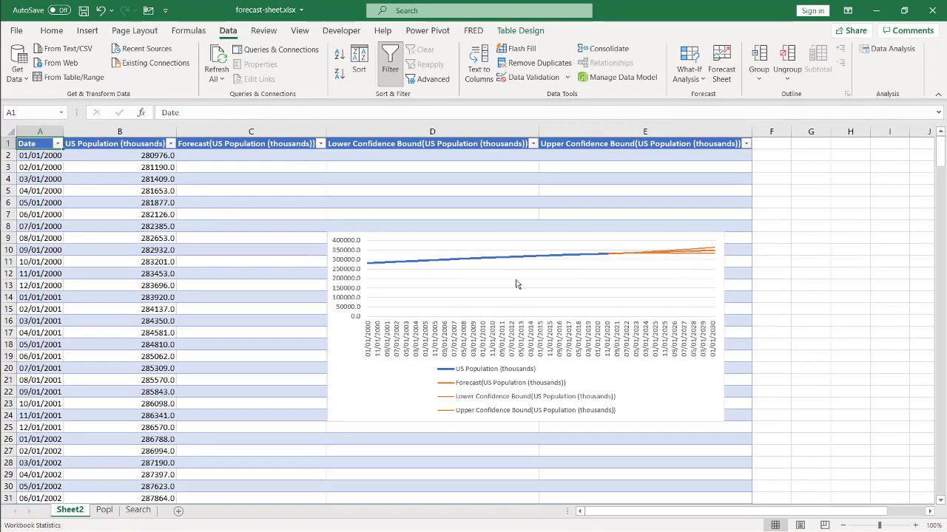
Enlarge the population forecast chart and place it just below the table's header row.
{"action": "left_click", "coordinate": [652, 384]}
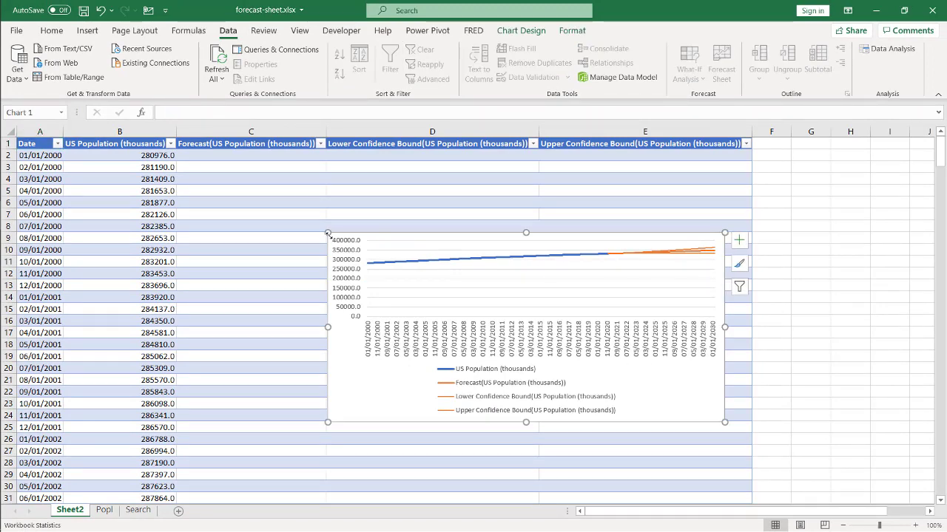
{"action": "left_click_drag", "start_coordinate": [328, 233], "coordinate": [257, 124]}
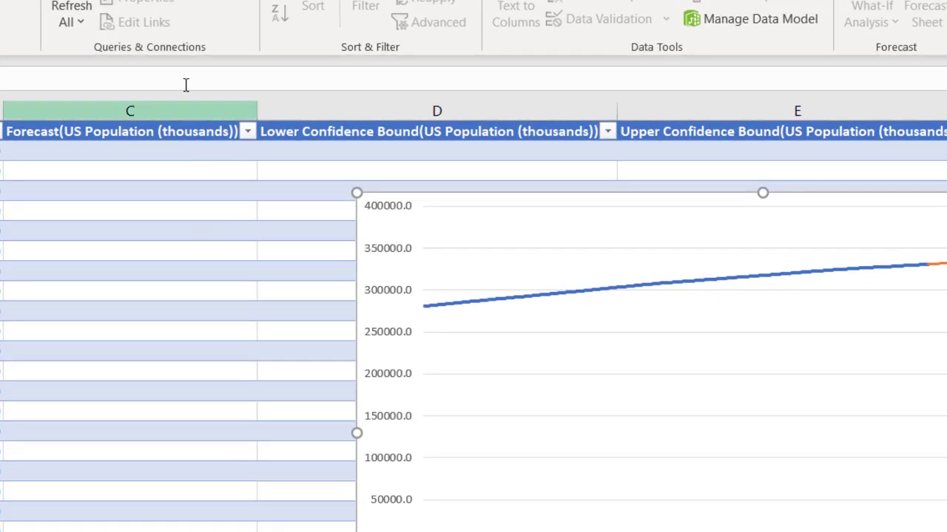
Go through the Forecast, Lower Confidence Bound and Upper Confidence Bound column headings of the forecast table.
{"action": "left_click", "coordinate": [153, 134]}
{"action": "left_click", "coordinate": [408, 133]}
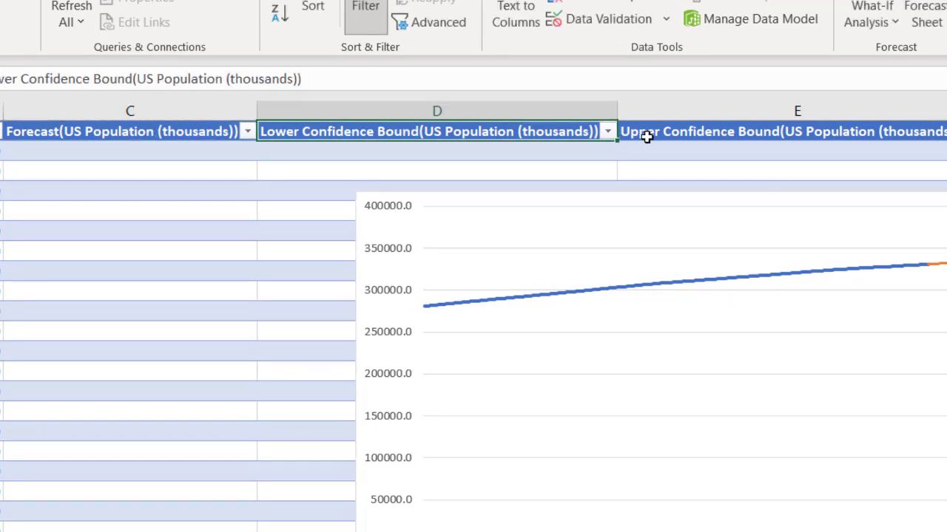
{"action": "left_click", "coordinate": [628, 133]}
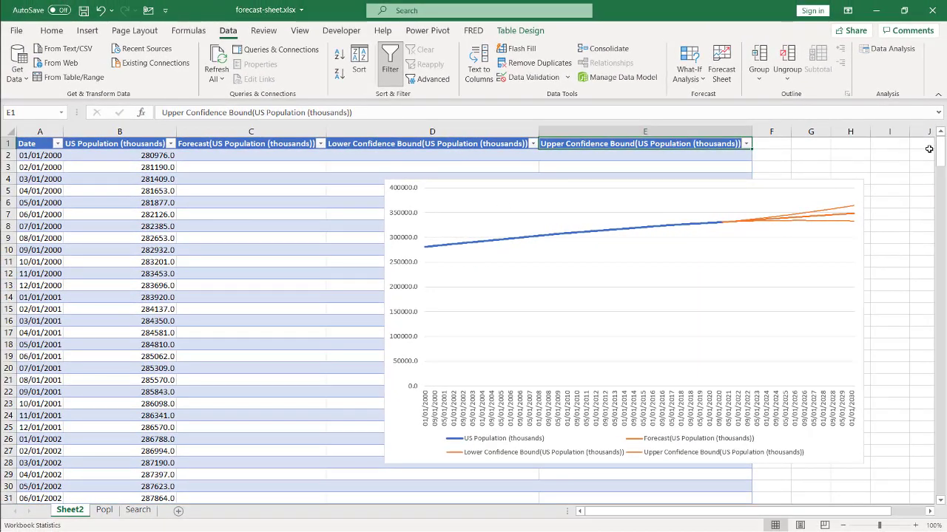
Examine the FORECAST.ETS formula and its arguments in C254, including Data_completion and Aggregation, leaving it unedited.
{"action": "left_click_drag", "start_coordinate": [944, 150], "coordinate": [945, 388]}
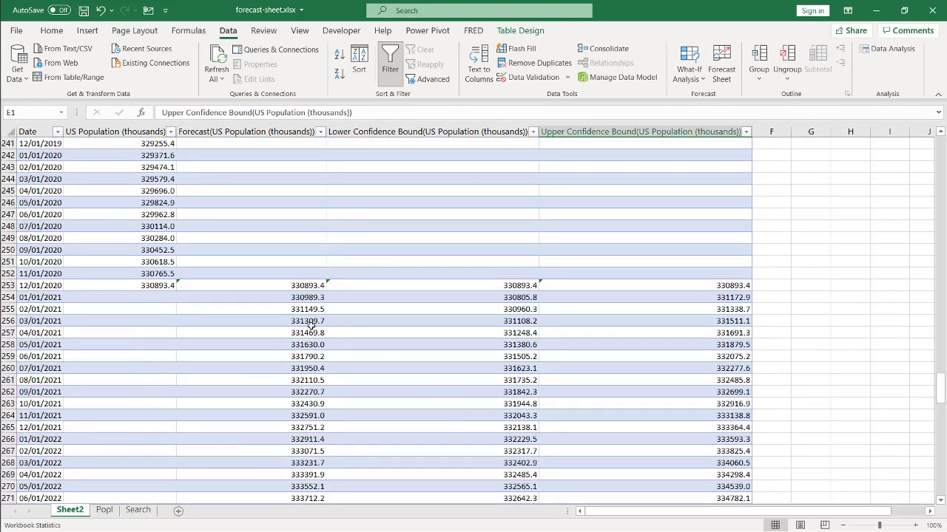
{"action": "left_click", "coordinate": [267, 298]}
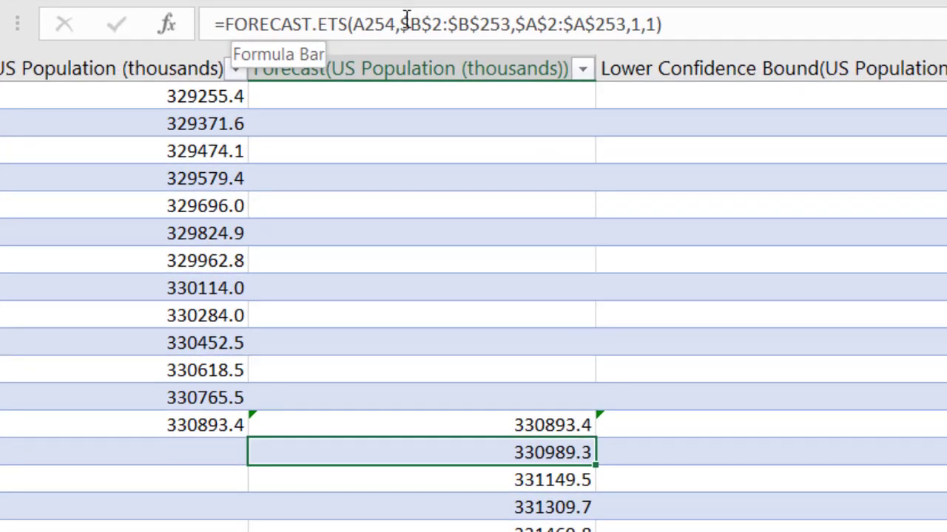
{"action": "left_click", "coordinate": [172, 32]}
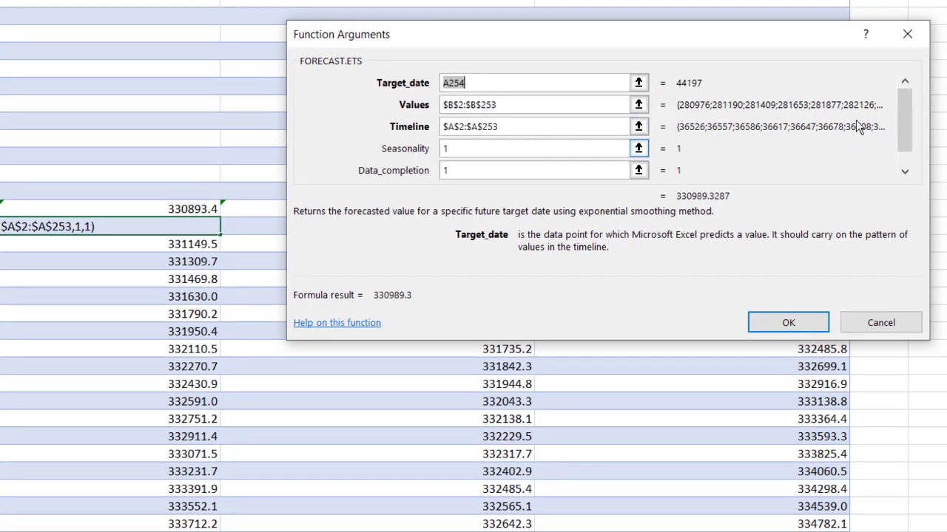
{"action": "left_click_drag", "start_coordinate": [904, 107], "coordinate": [910, 129]}
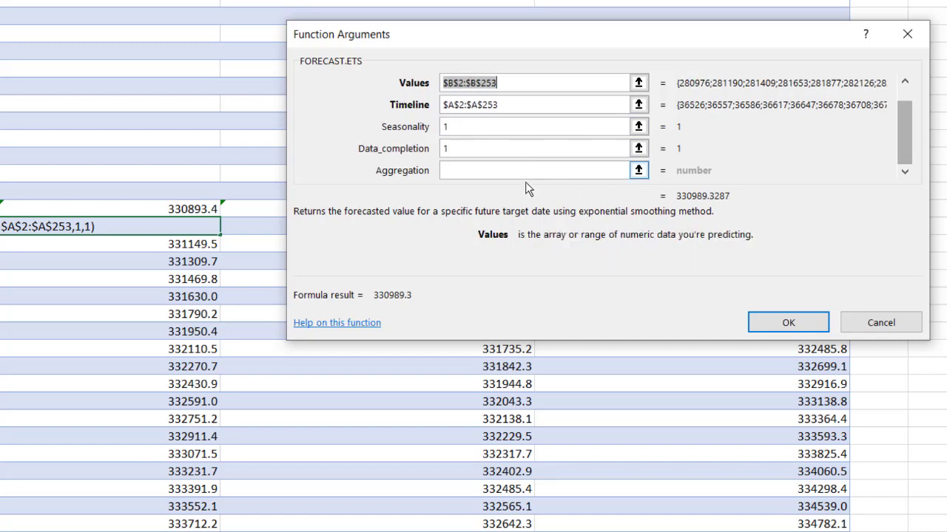
{"action": "left_click", "coordinate": [466, 150]}
{"action": "left_click", "coordinate": [473, 168]}
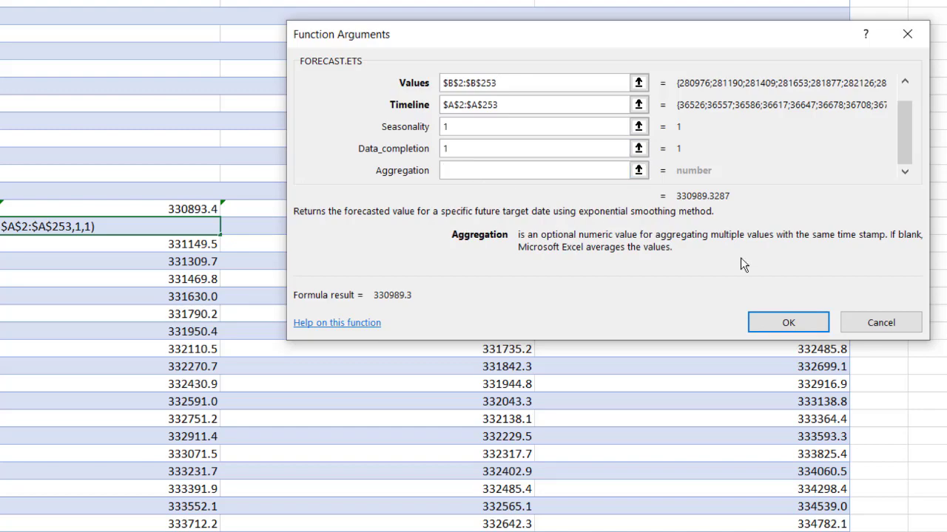
{"action": "left_click", "coordinate": [874, 322]}
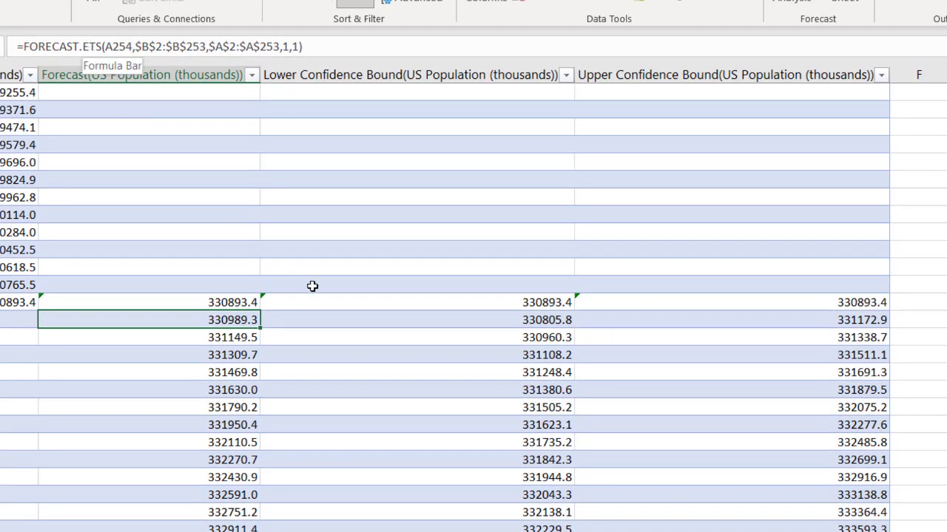
Examine the FORECAST.ETS.CONFINT arguments for the lower bound in D254 and the matching upper bound formula in E254.
{"action": "left_click", "coordinate": [376, 309]}
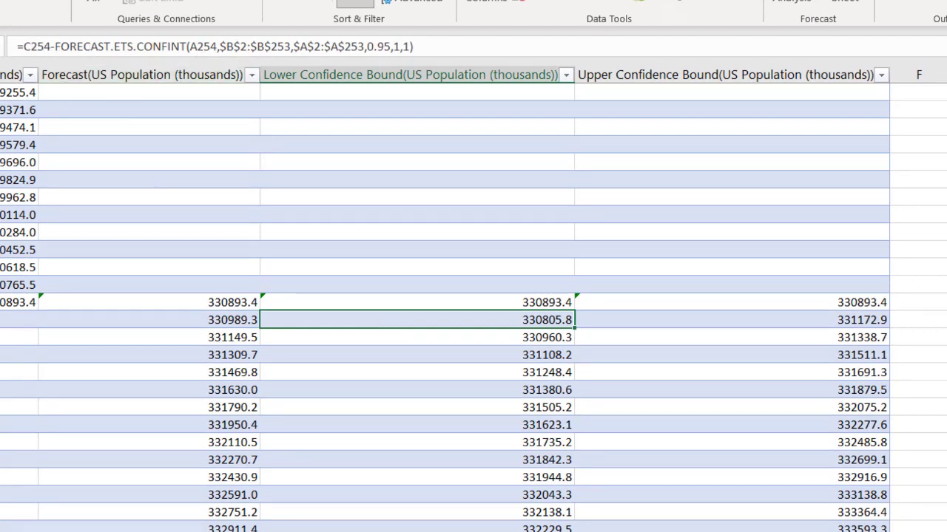
{"action": "key", "text": "shift+F3"}
{"action": "left_click_drag", "start_coordinate": [496, 132], "coordinate": [392, 98]}
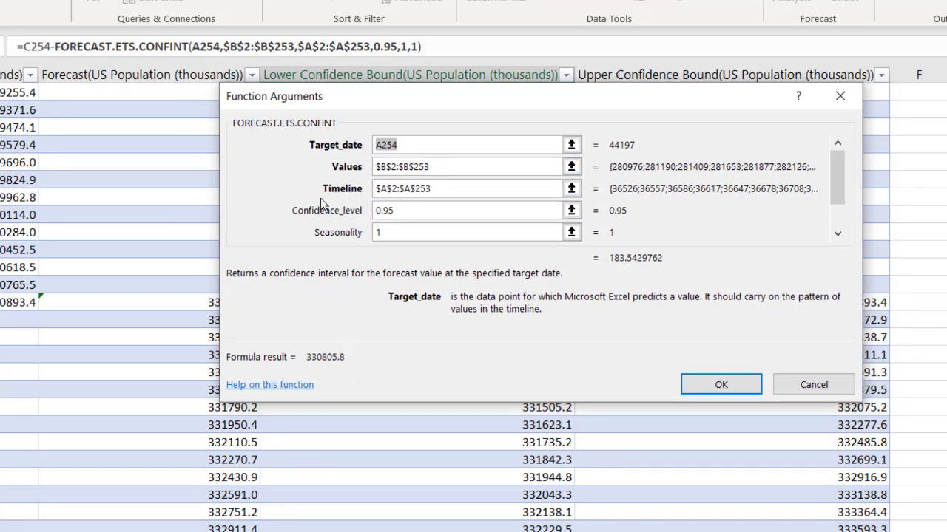
{"action": "left_click_drag", "start_coordinate": [840, 168], "coordinate": [840, 195]}
{"action": "left_click", "coordinate": [467, 212]}
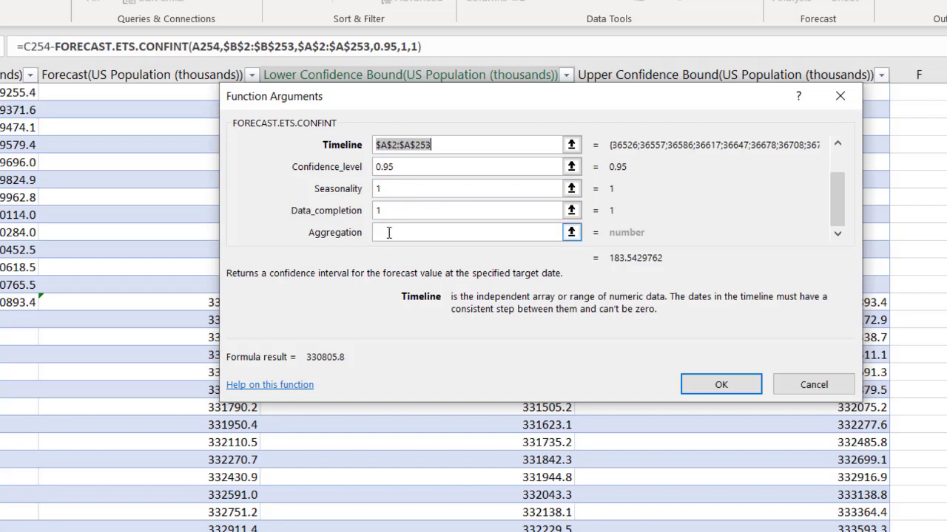
{"action": "left_click", "coordinate": [822, 382]}
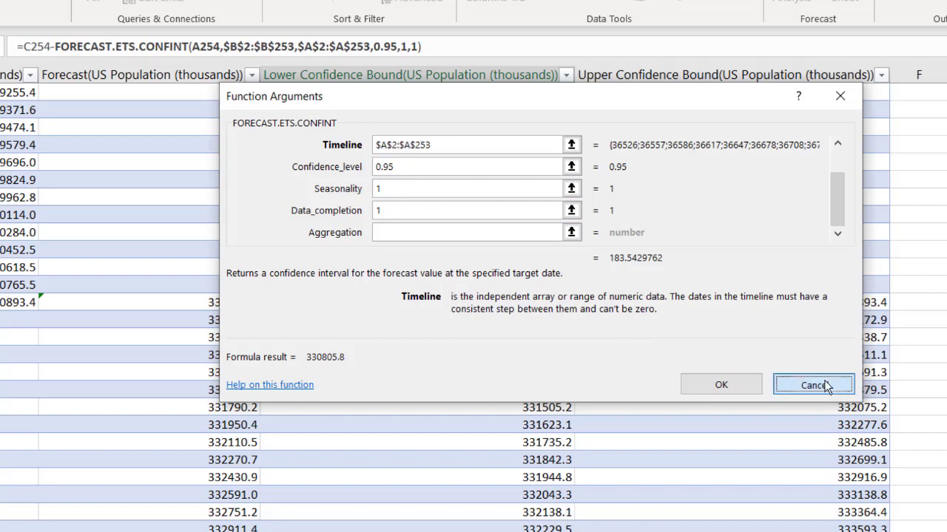
{"action": "left_click", "coordinate": [649, 320]}
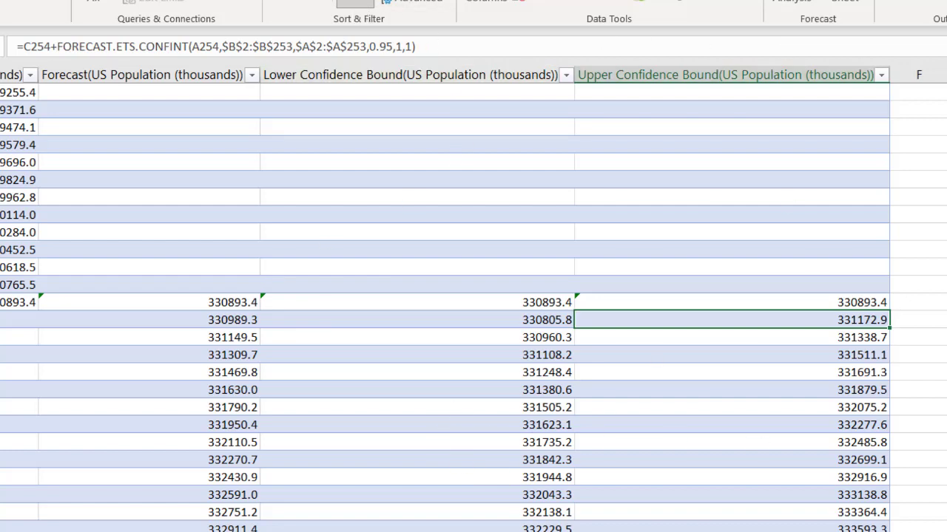
Start a forecast worksheet from the Christmas trees search data on the Search sheet.
{"action": "scroll", "coordinate": [473, 303], "scroll_direction": "up", "scroll_amount": 20}
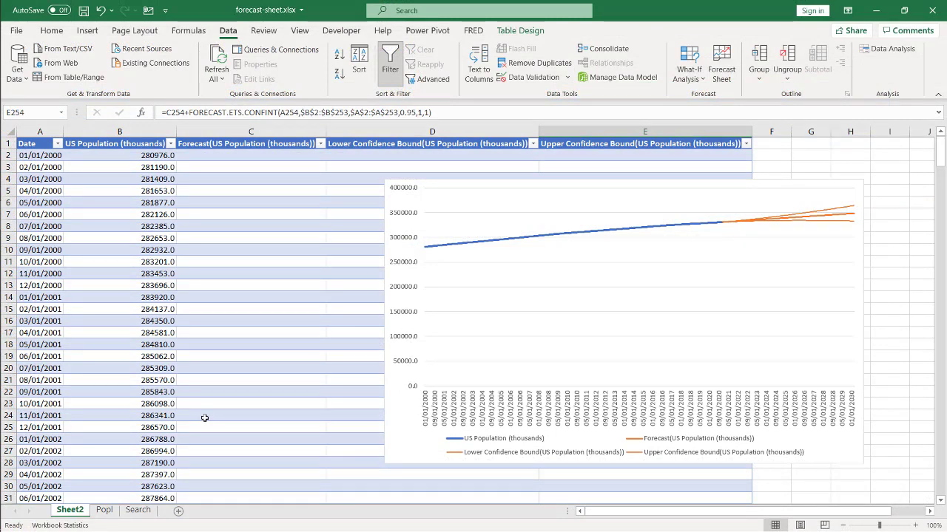
{"action": "left_click", "coordinate": [137, 510]}
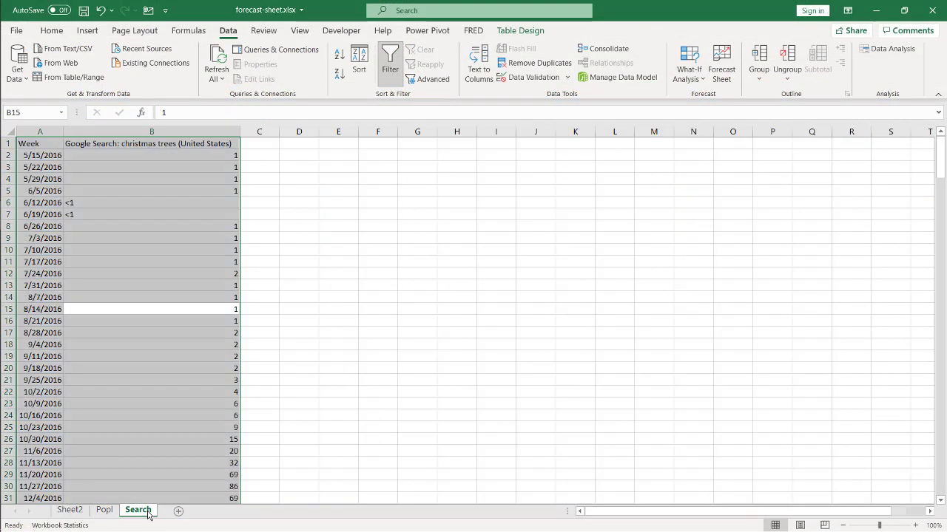
{"action": "left_click", "coordinate": [141, 395]}
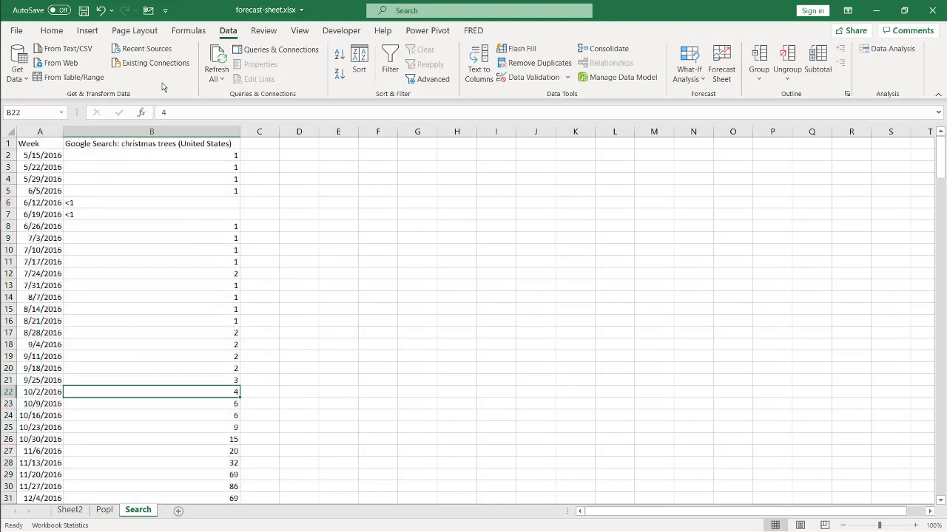
{"action": "left_click", "coordinate": [718, 68]}
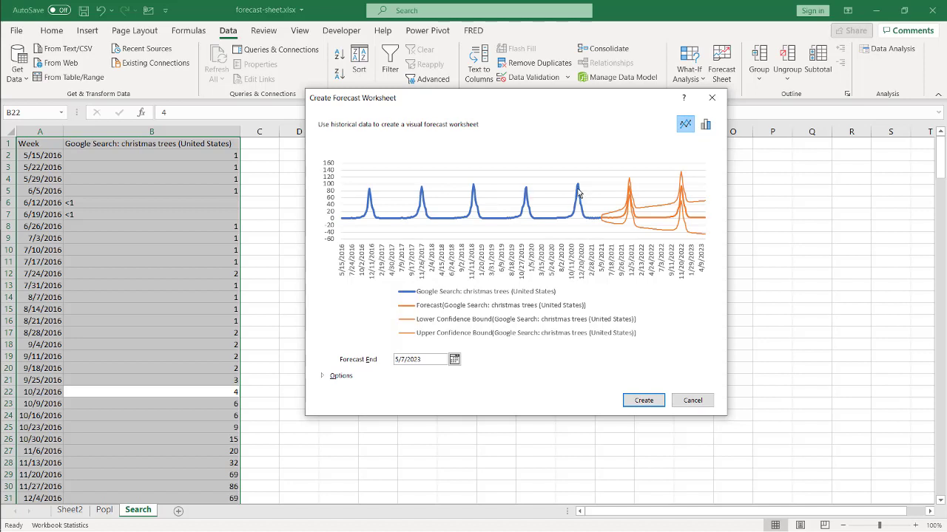
Preview the Christmas trees forecast as a column chart and switch it back to a line chart.
{"action": "left_click", "coordinate": [706, 128]}
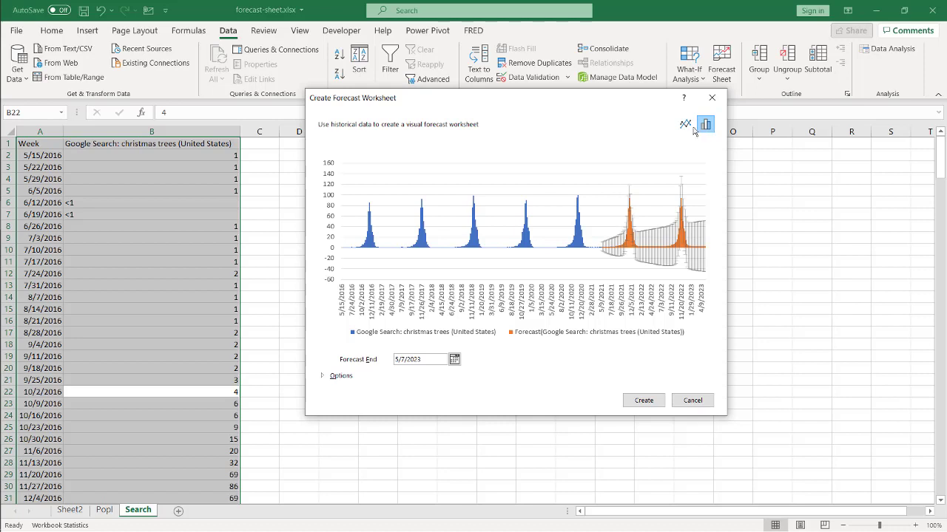
{"action": "left_click", "coordinate": [685, 126]}
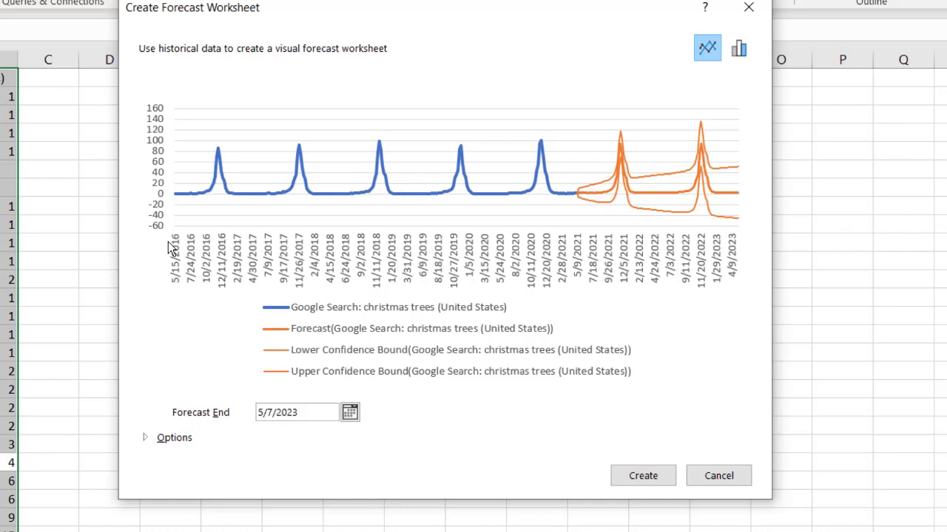
Show the forecast options and turn off the confidence interval for the Christmas trees forecast.
{"action": "left_click", "coordinate": [146, 438]}
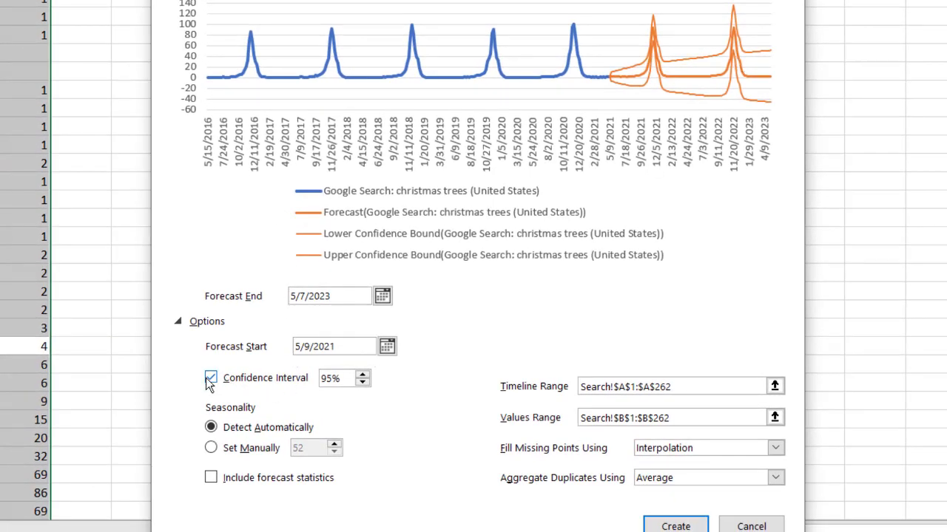
{"action": "left_click", "coordinate": [211, 378]}
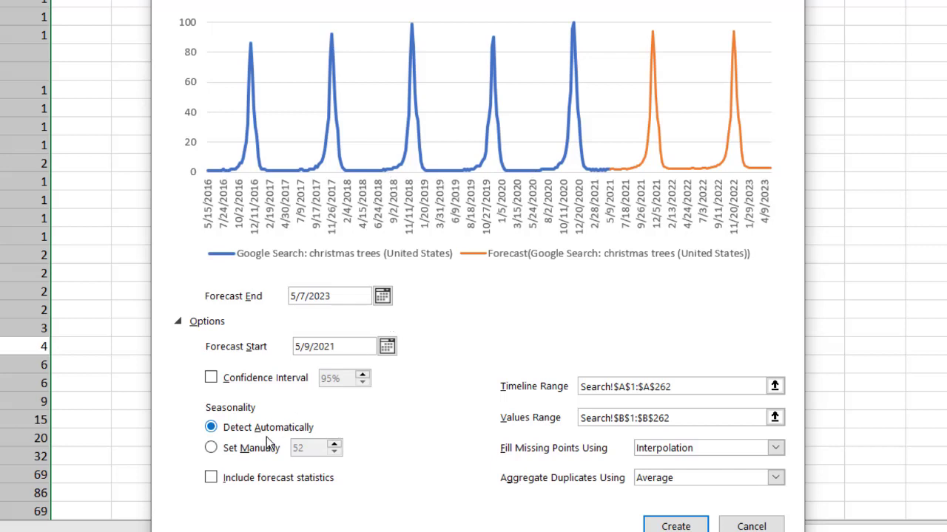
Try a manual seasonality of 26 for the forecast and restore automatic seasonality detection.
{"action": "left_click", "coordinate": [210, 448]}
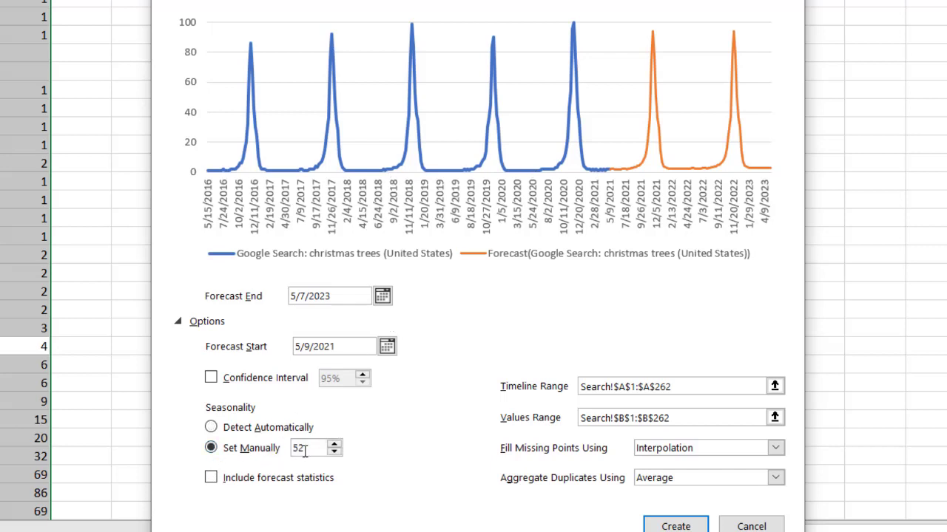
{"action": "left_click_drag", "start_coordinate": [313, 448], "coordinate": [294, 456]}
{"action": "type", "text": "26"}
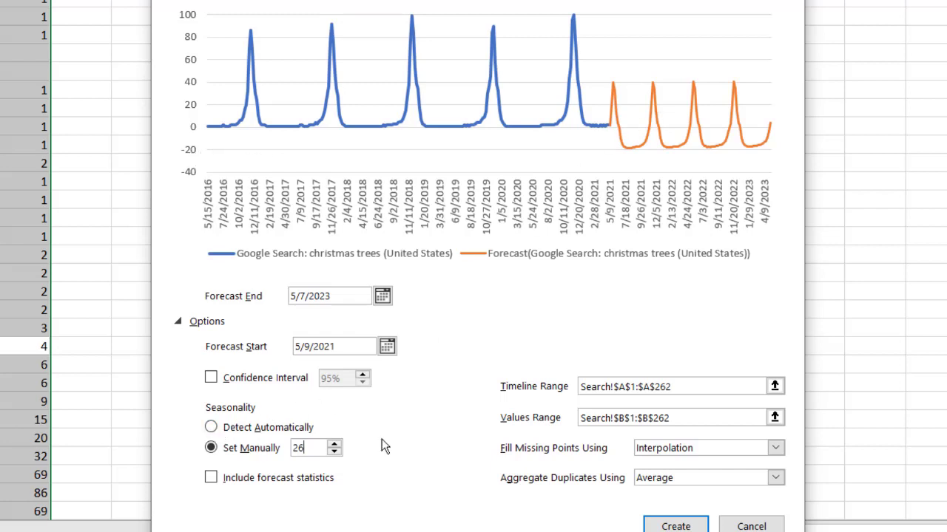
{"action": "left_click", "coordinate": [212, 428]}
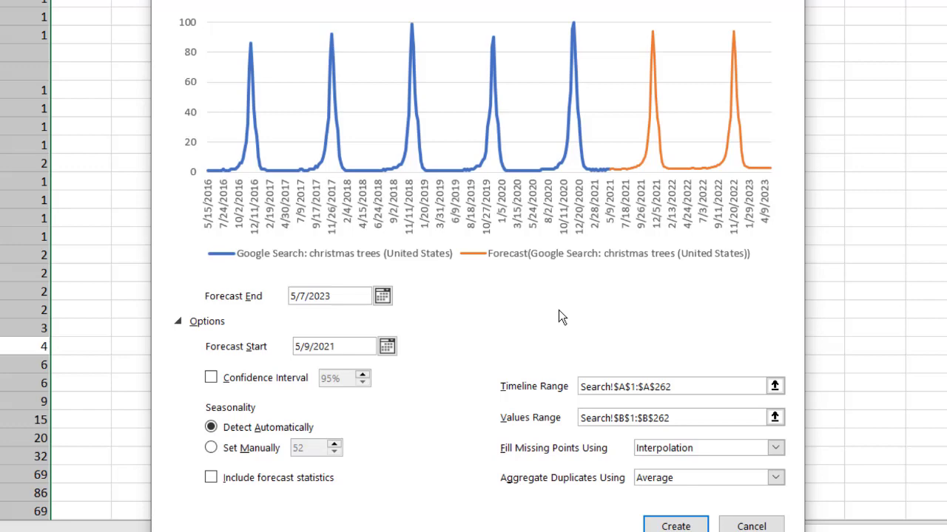
Create the forecast worksheet for the Christmas trees searches and inspect a point on its chart.
{"action": "left_click", "coordinate": [670, 524]}
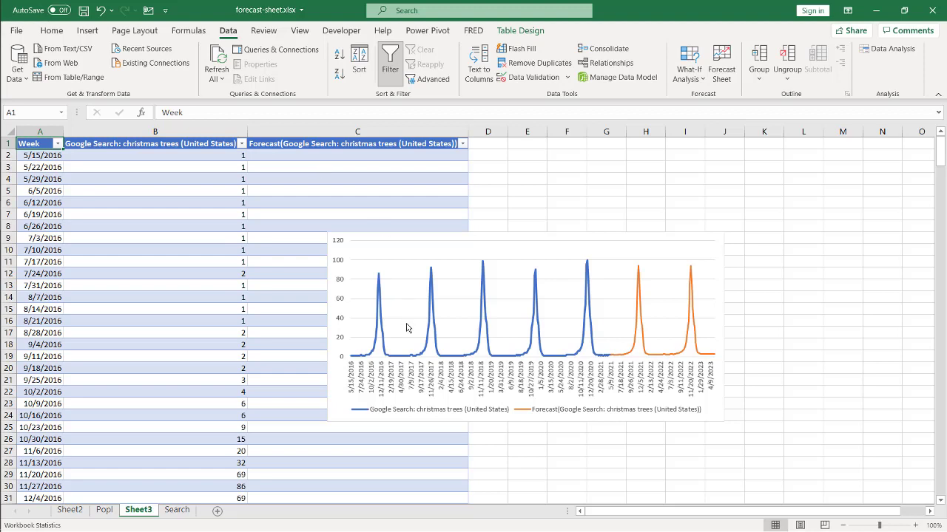
{"action": "mouse_move", "coordinate": [428, 301]}
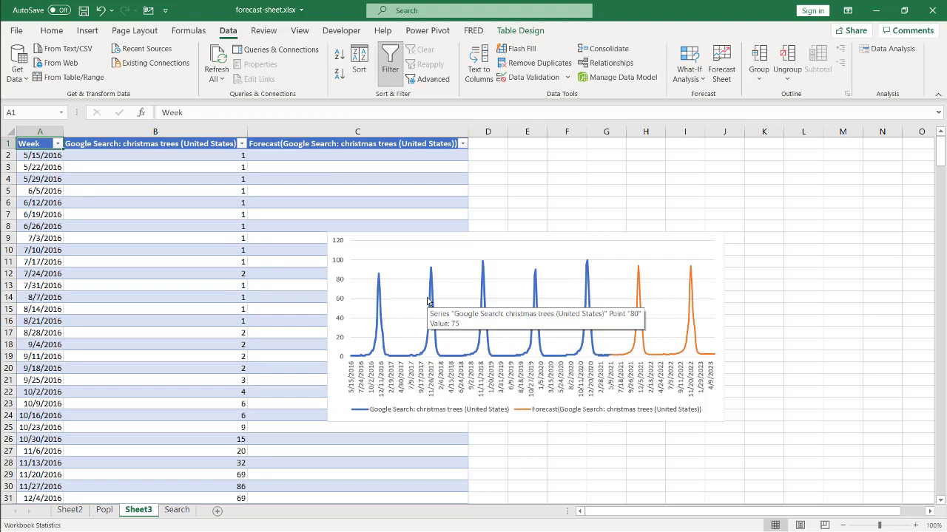